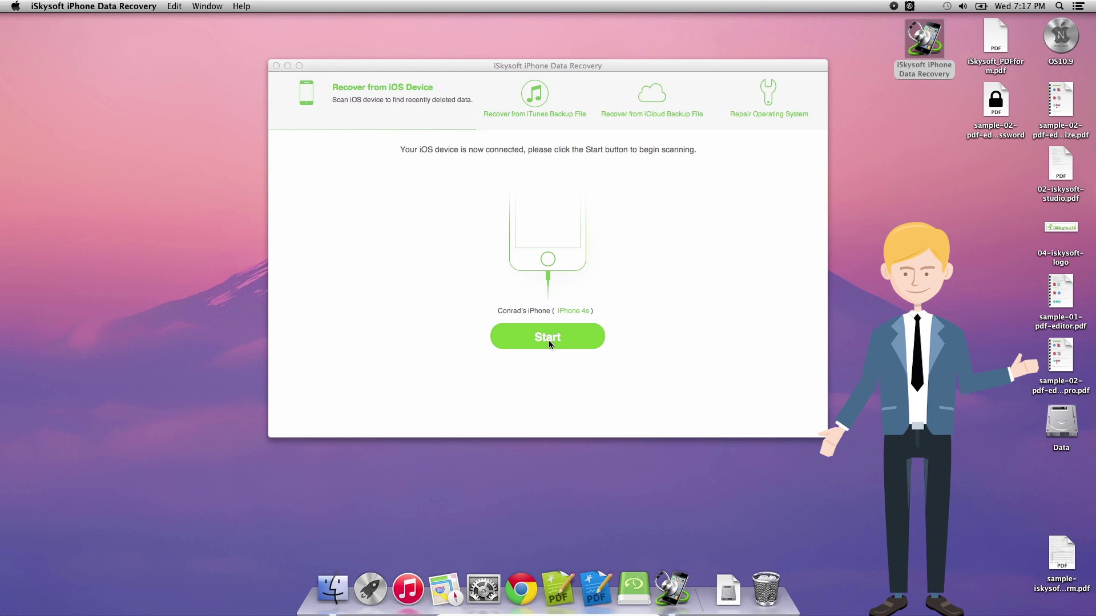
# - Start the scan of the connected iPhone 4s for recoverable photos, messages, contacts and notes
pyautogui.click(549, 340)
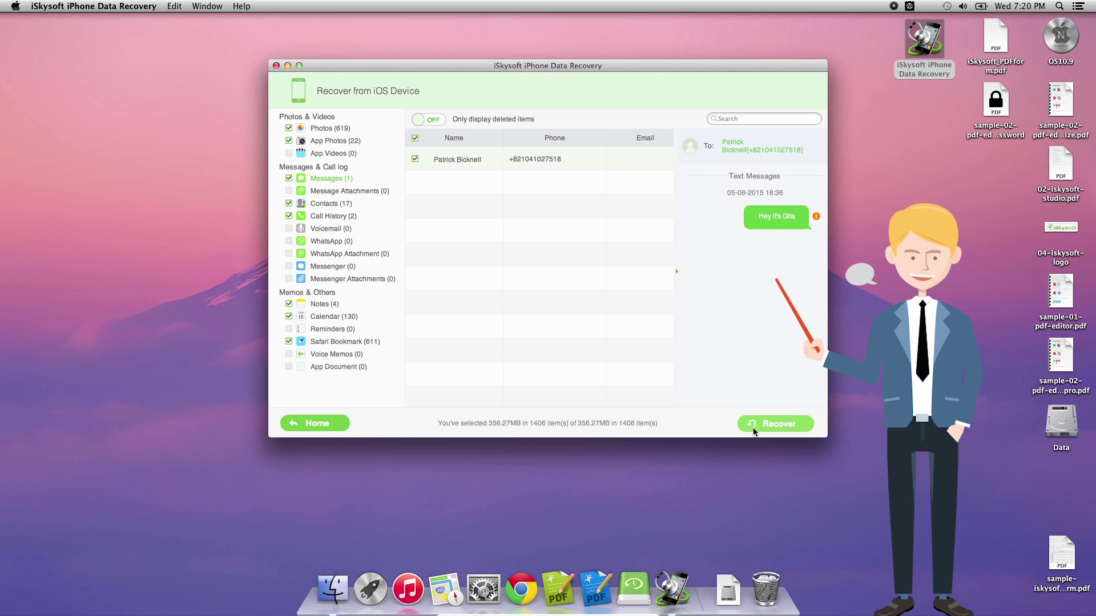
# - Untick Photos, App Photos, Contacts, Call History, Calendar, Notes and Safari Bookmark, keeping only Messages
pyautogui.click(289, 128)
pyautogui.click(289, 141)
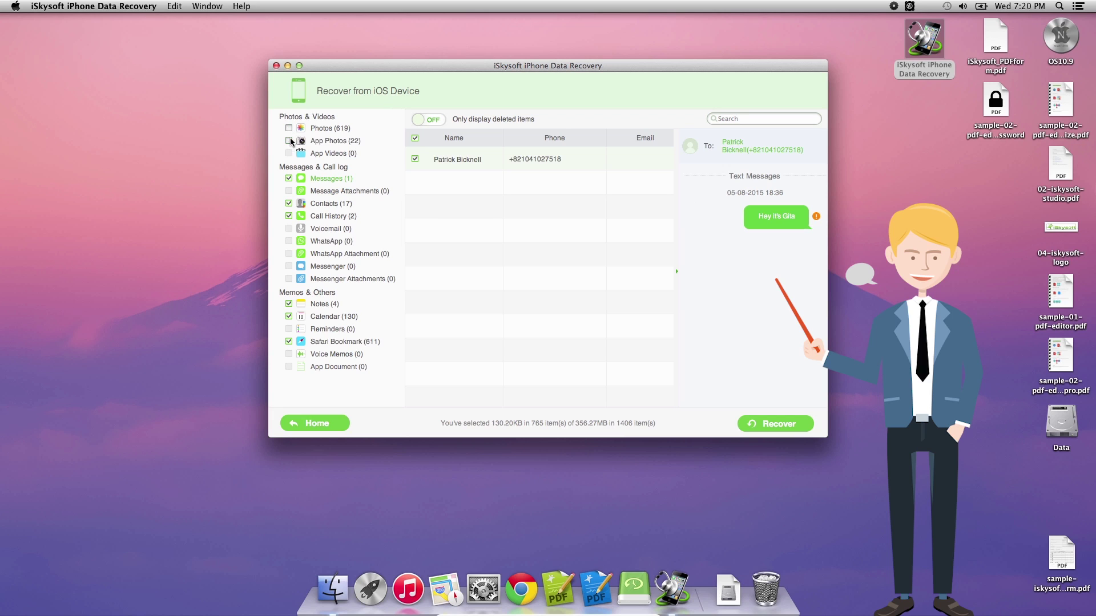
pyautogui.click(289, 204)
pyautogui.click(289, 217)
pyautogui.click(290, 318)
pyautogui.click(289, 342)
pyautogui.click(289, 304)
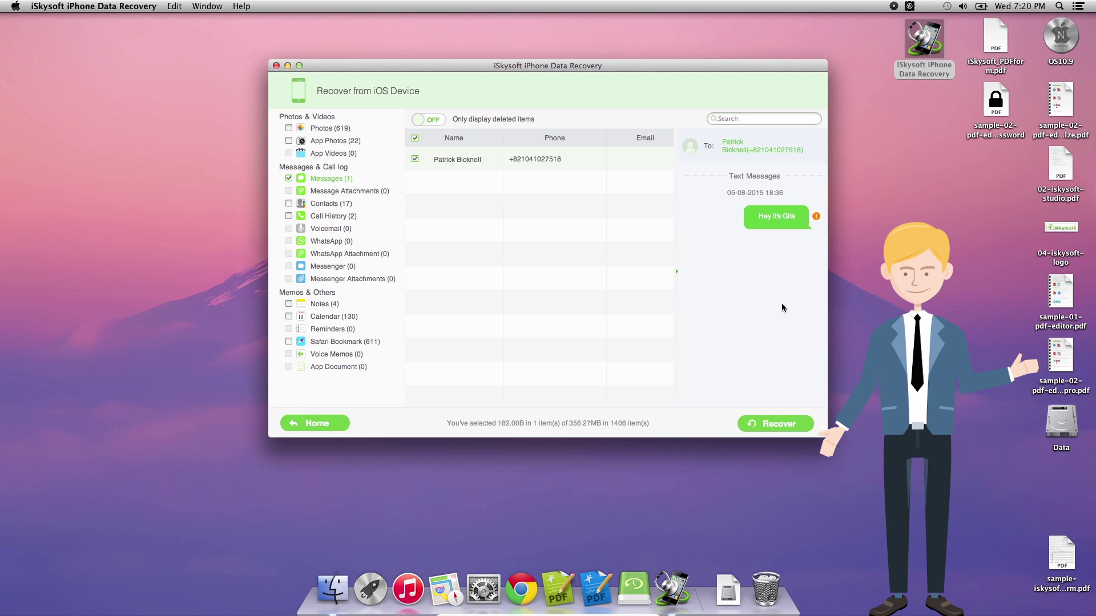
# - Choose Recover to Mac and expand the save sheet into the full folder browser
pyautogui.click(765, 425)
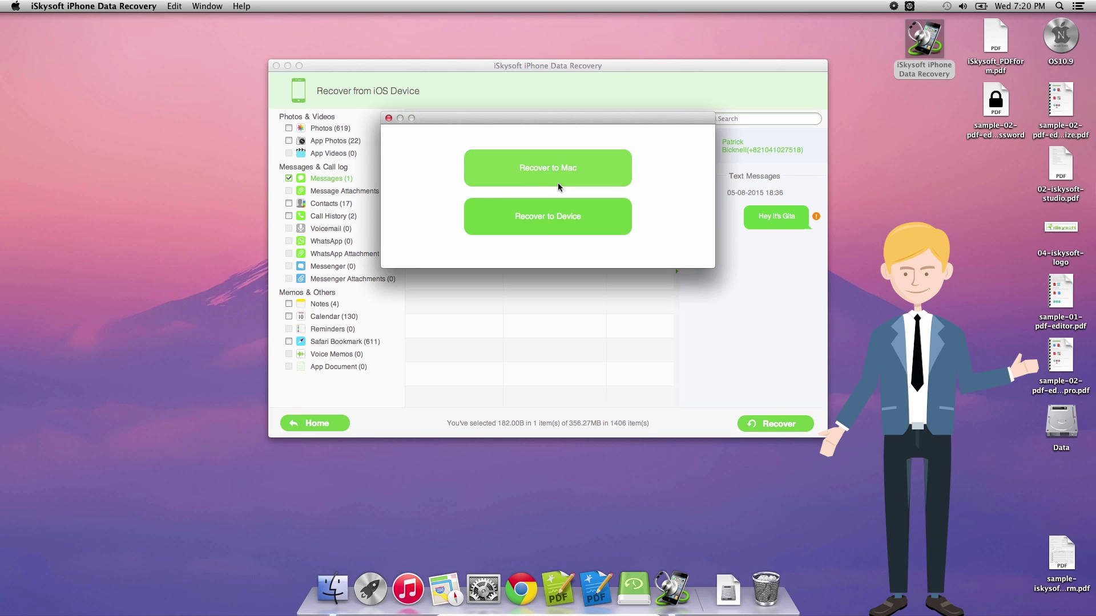
pyautogui.click(555, 167)
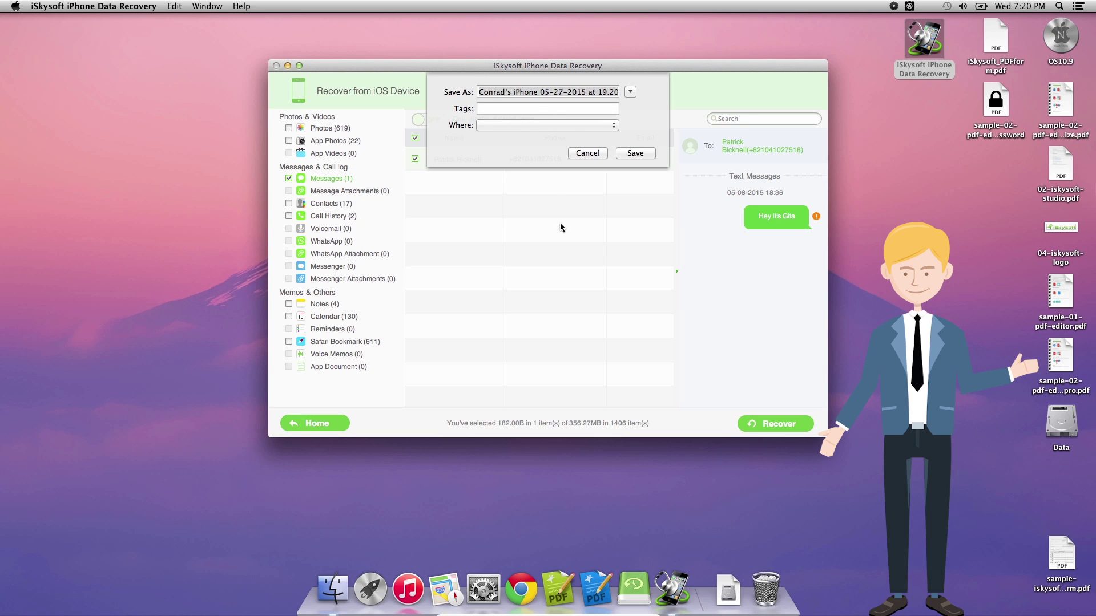
pyautogui.click(567, 133)
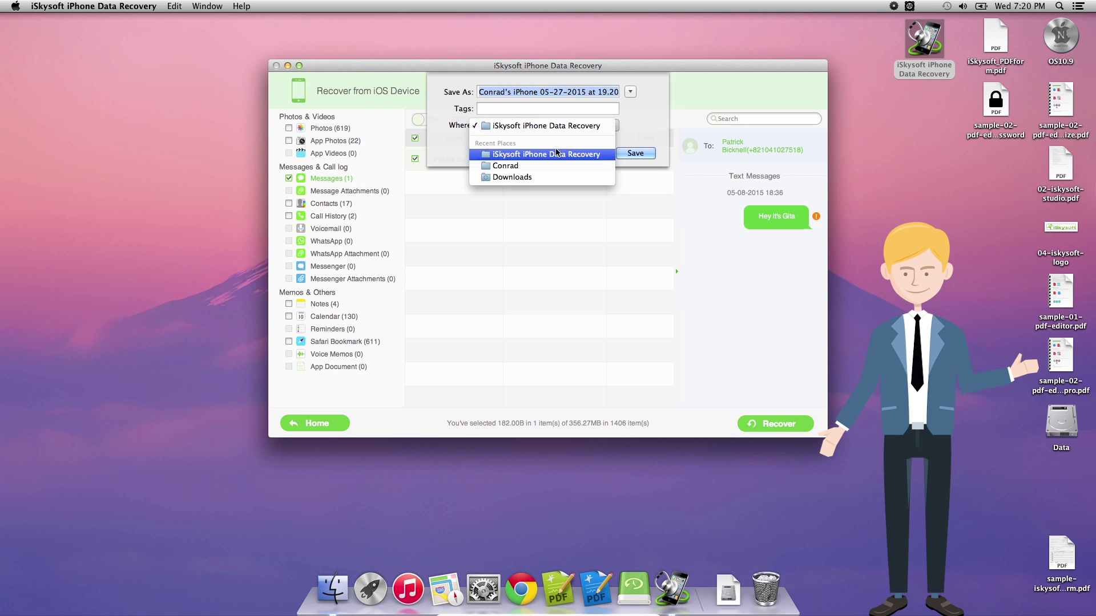
pyautogui.click(533, 168)
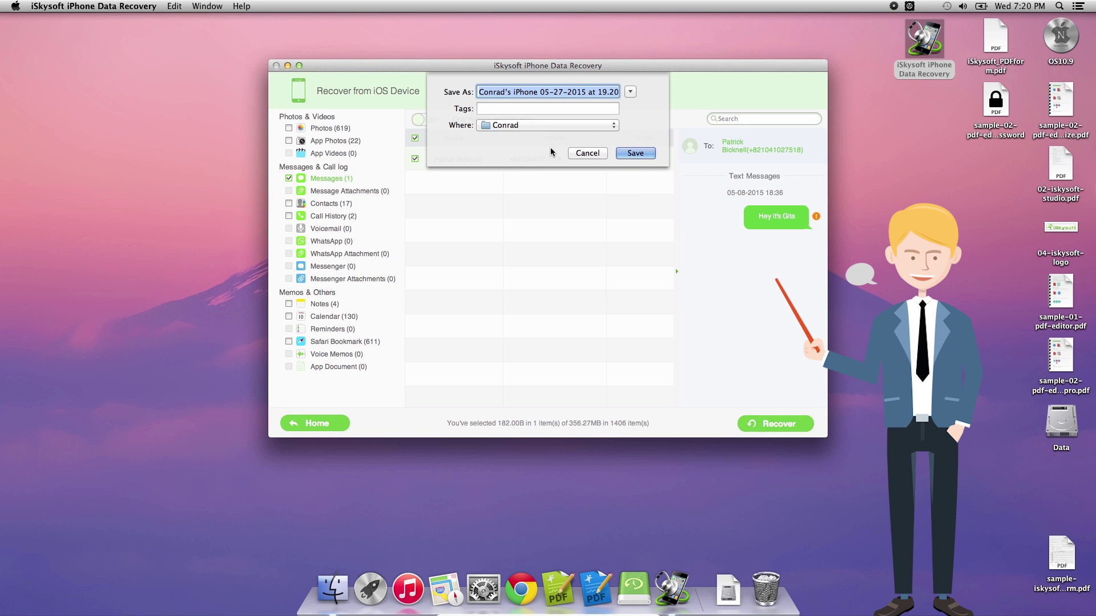
pyautogui.click(631, 92)
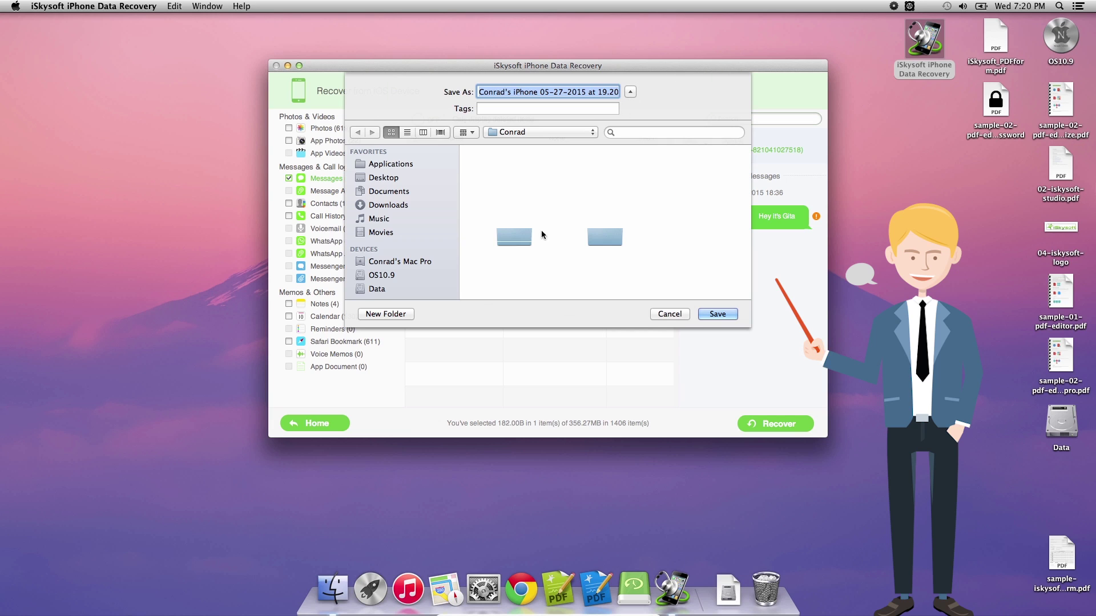
# - Create a new folder named 'Messages' on the Desktop as the destination
pyautogui.click(391, 174)
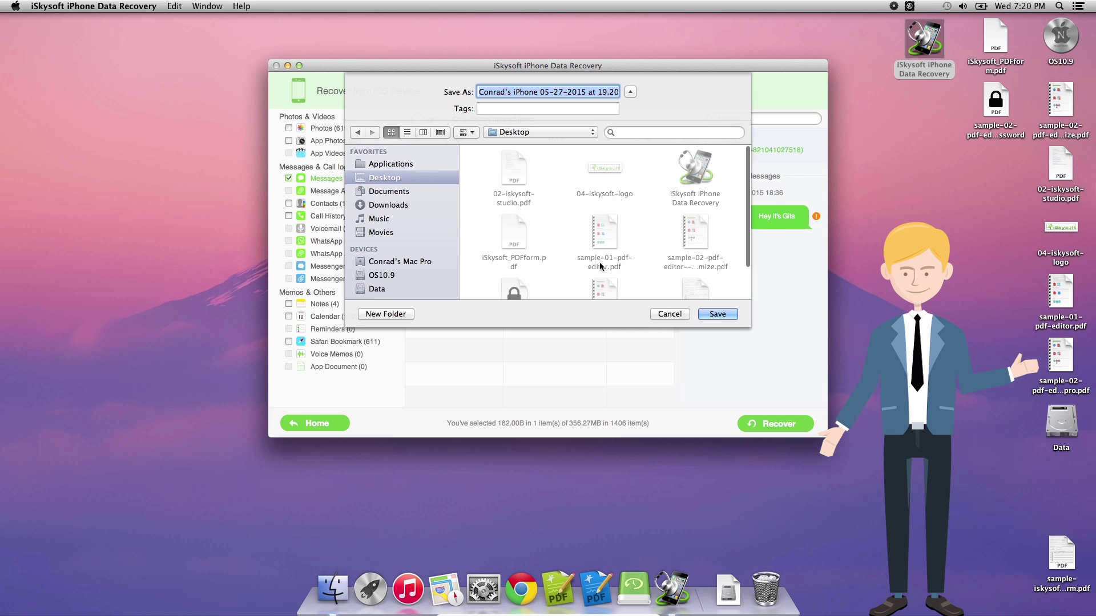
pyautogui.click(384, 313)
pyautogui.write('Messages')
pyautogui.press('Return')
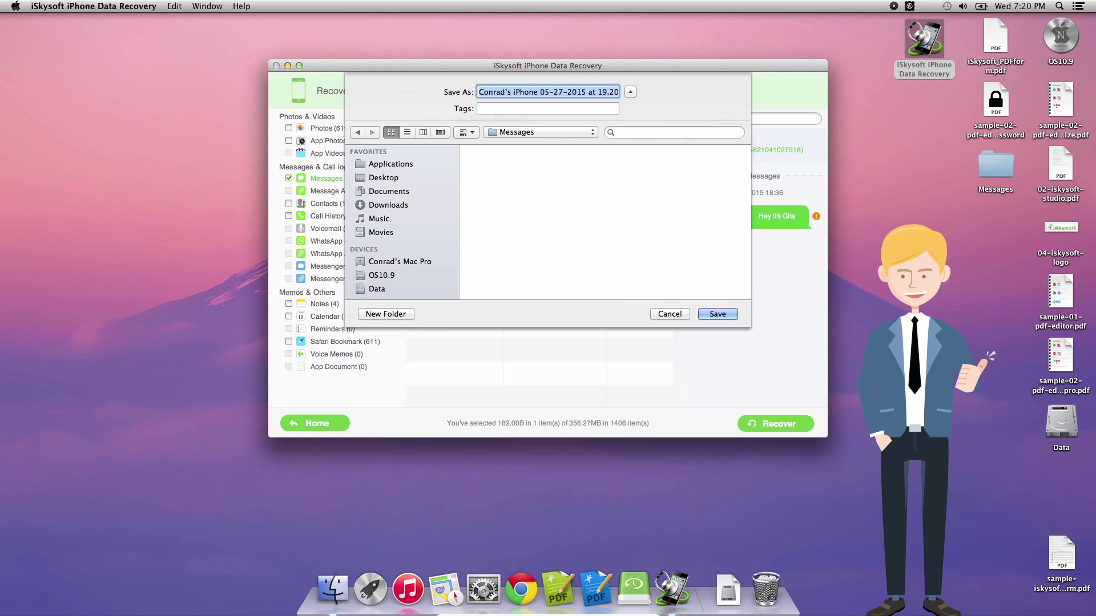
# - Save into the Messages folder, then expand Messages and HTML in Finder and open Messages.html
pyautogui.click(717, 315)
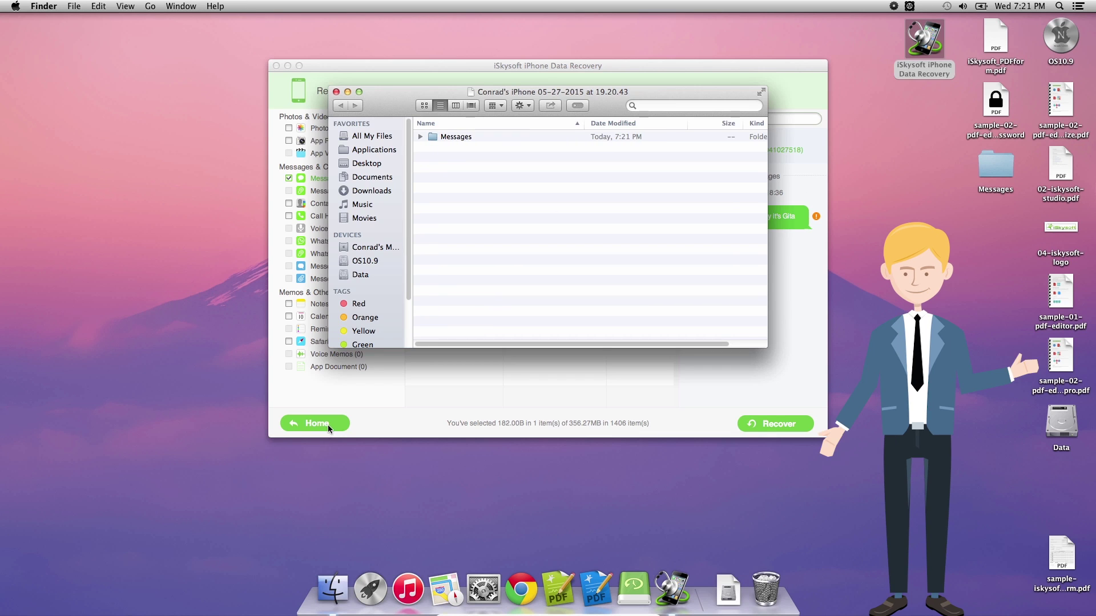
pyautogui.click(423, 137)
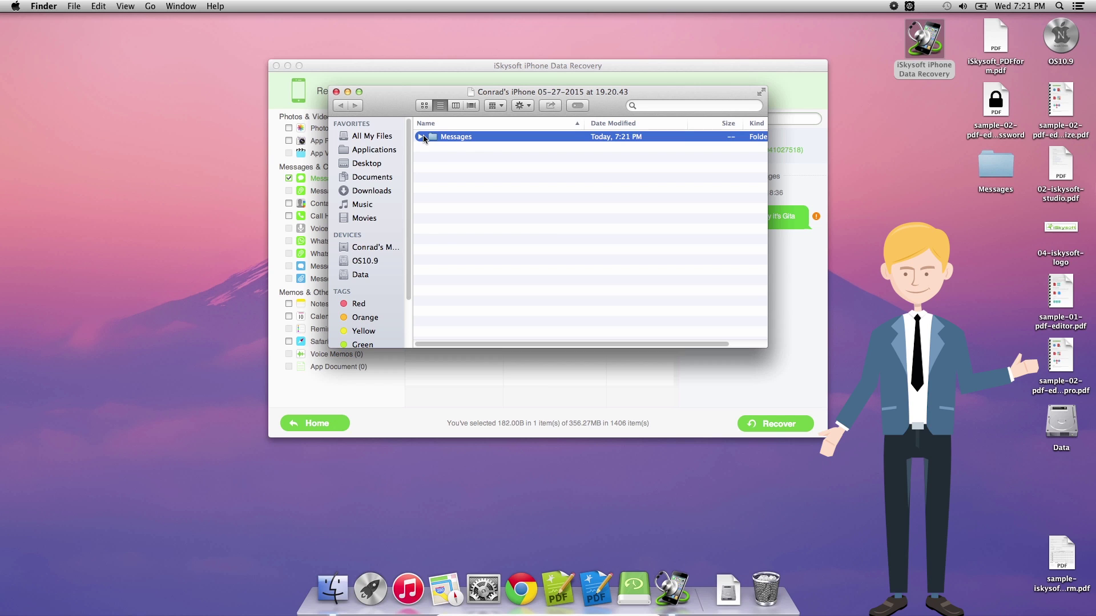
pyautogui.click(422, 137)
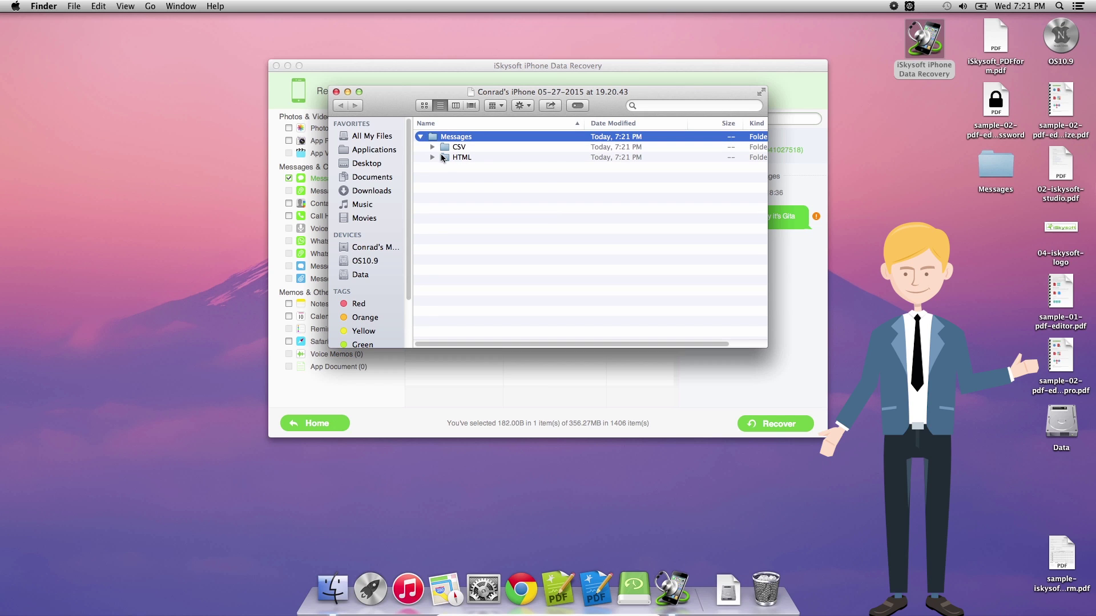
pyautogui.click(432, 158)
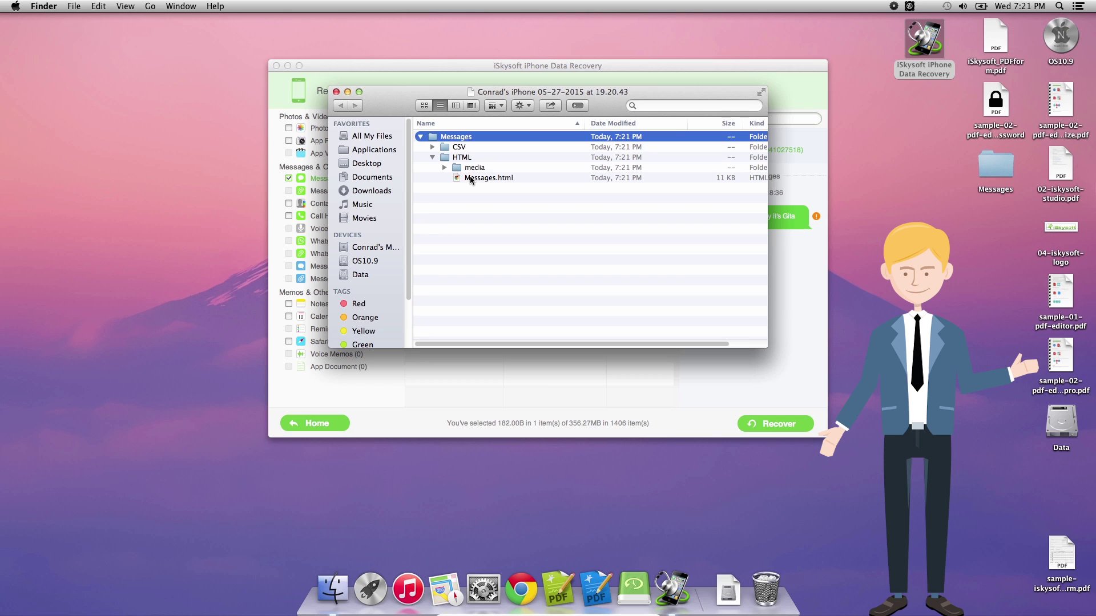
pyautogui.click(471, 179)
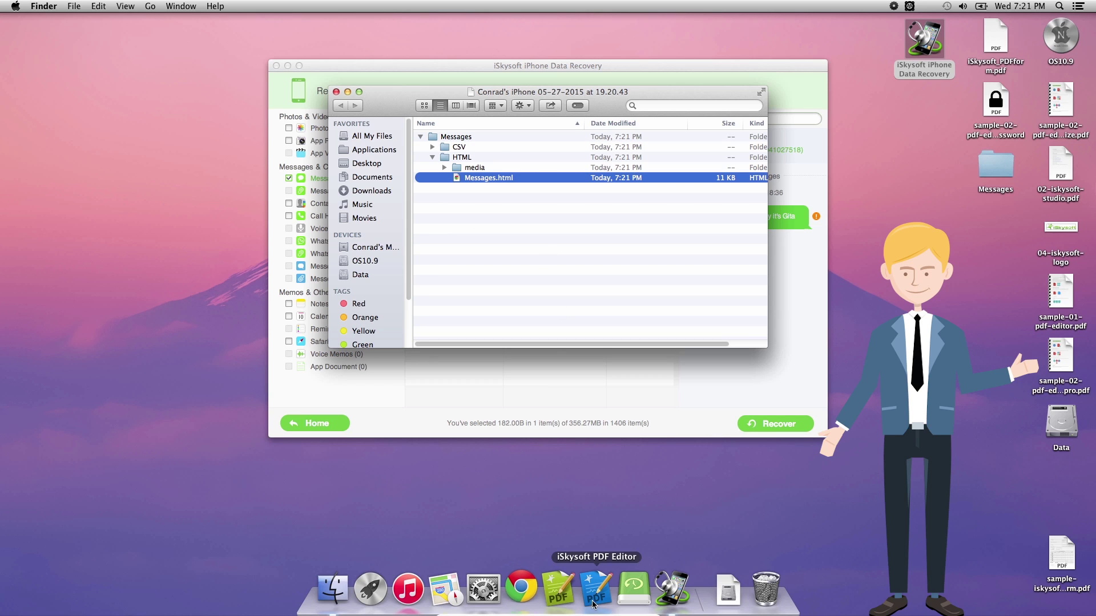
# - Review the recovered conversation in Chrome, shrink the window, then close the browser
pyautogui.click(510, 370)
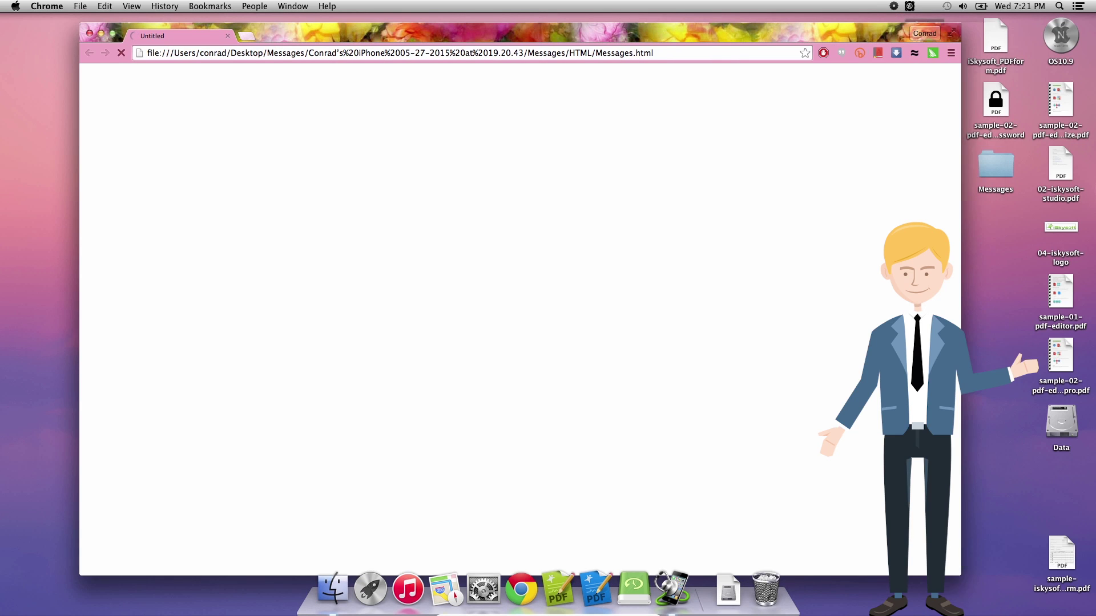
pyautogui.moveTo(961, 575); pyautogui.dragTo(881, 523)
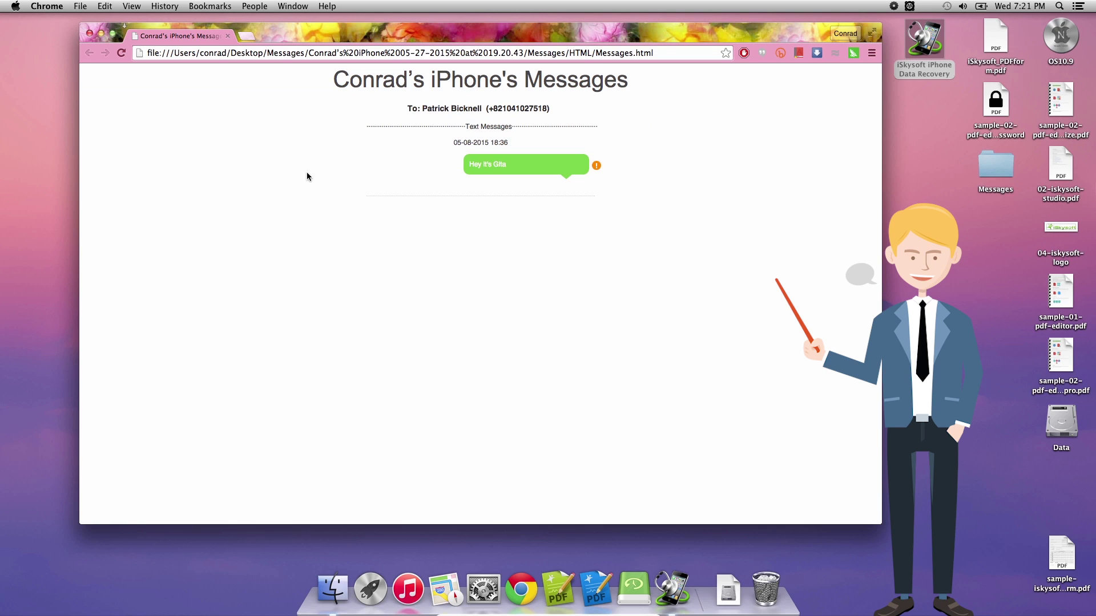
pyautogui.click(89, 37)
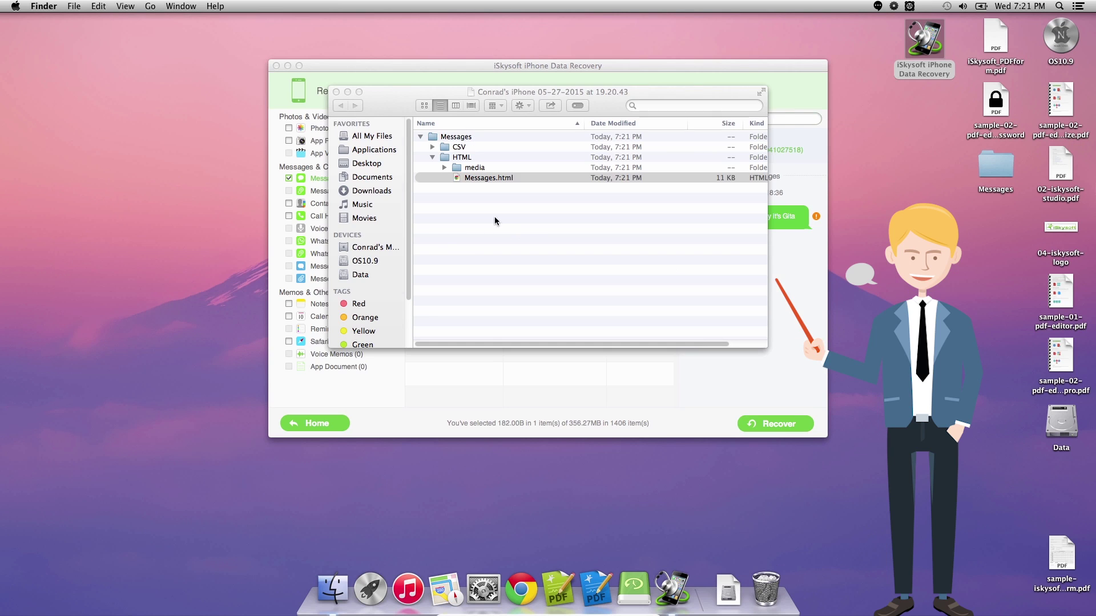
# - Return the recovery app to its start screen, discarding the current scan results
pyautogui.click(494, 220)
pyautogui.click(373, 68)
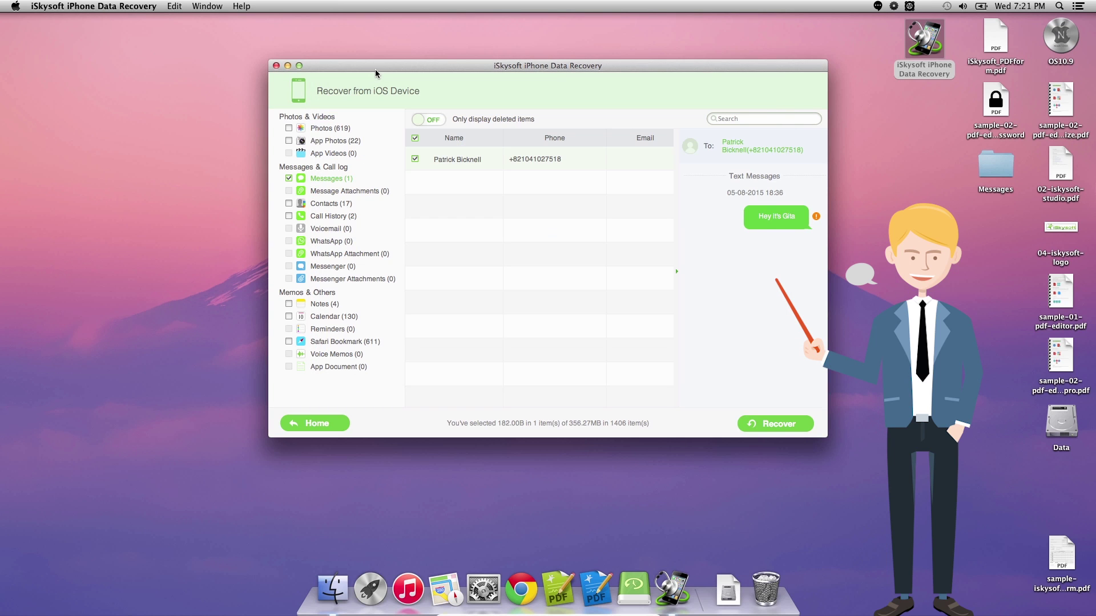
pyautogui.click(326, 423)
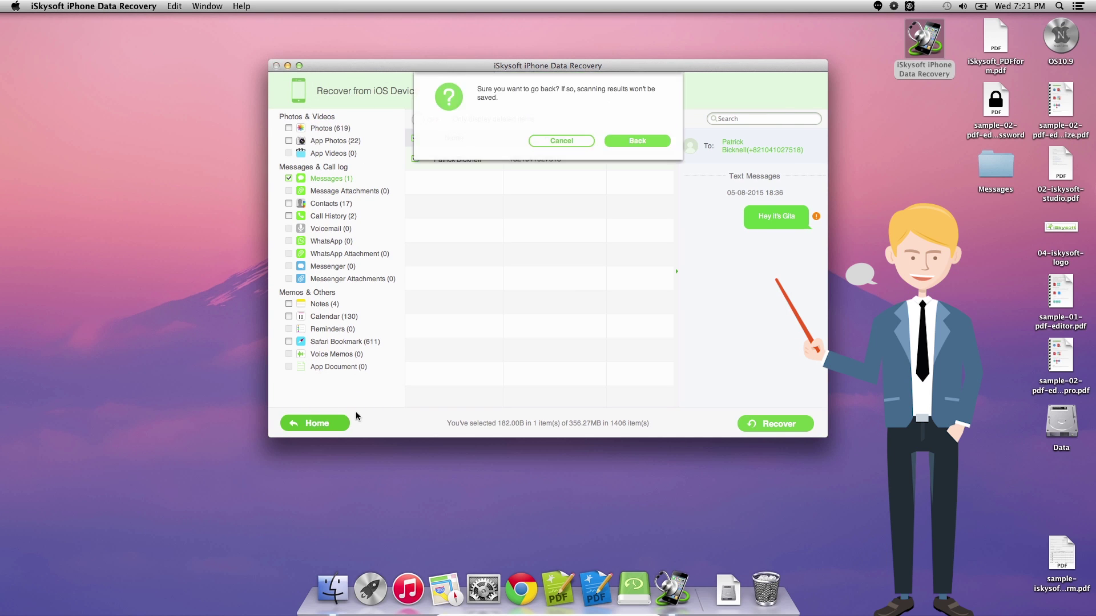
pyautogui.click(637, 141)
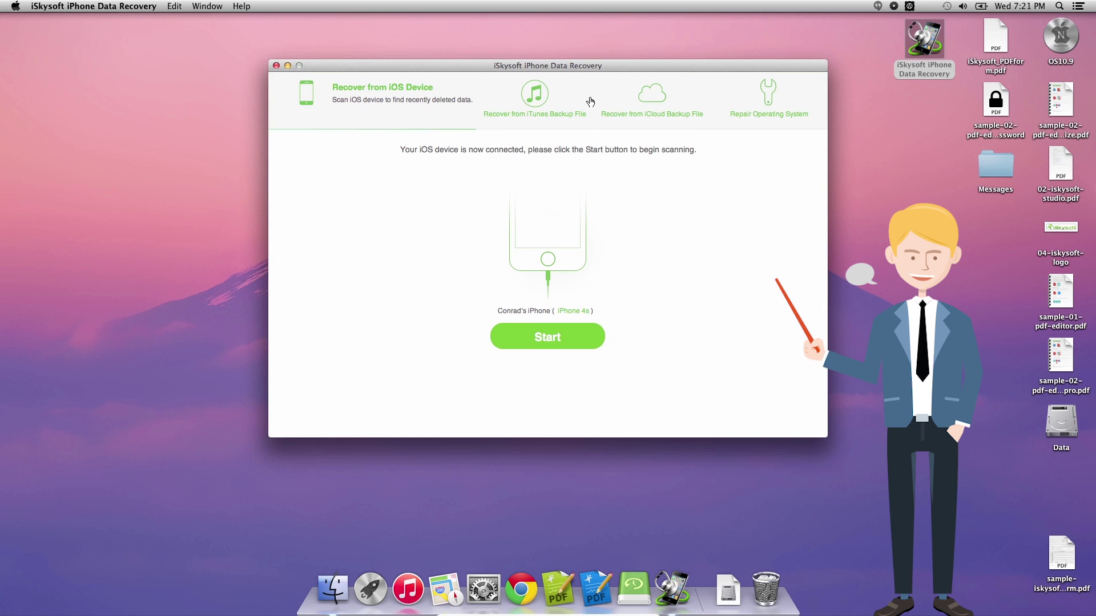
# - Scan an iTunes backup, then discard those results to return to the three-backup list
pyautogui.click(530, 92)
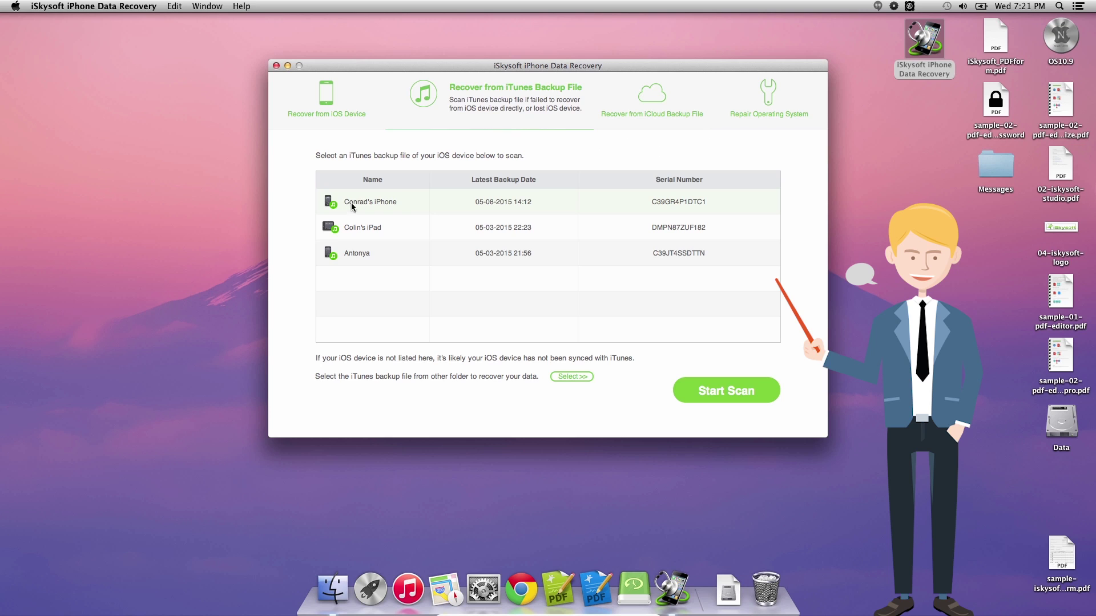
pyautogui.click(733, 389)
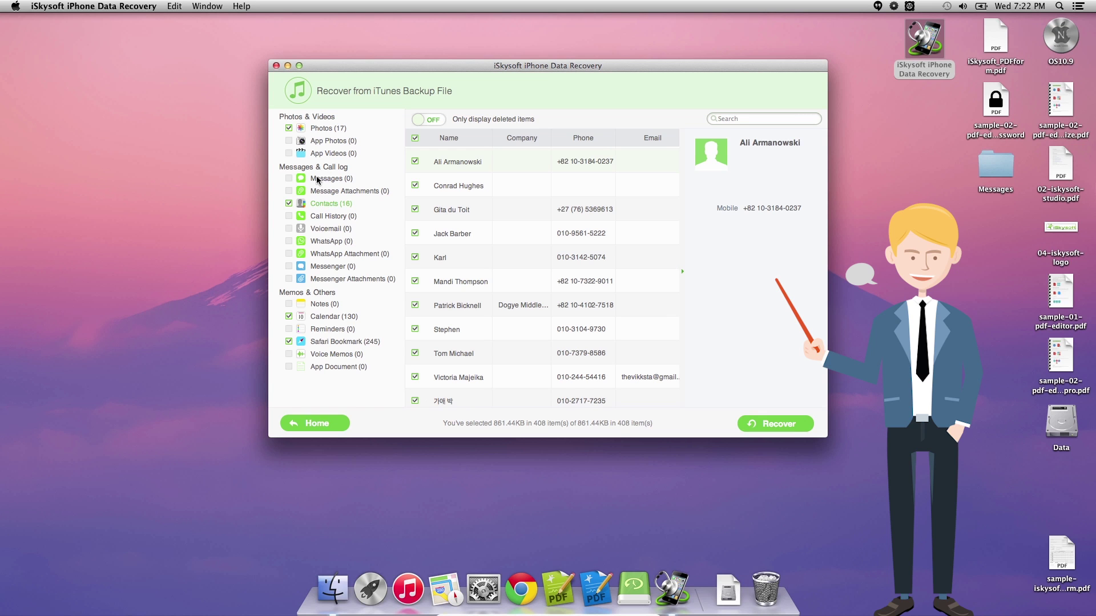
pyautogui.click(320, 425)
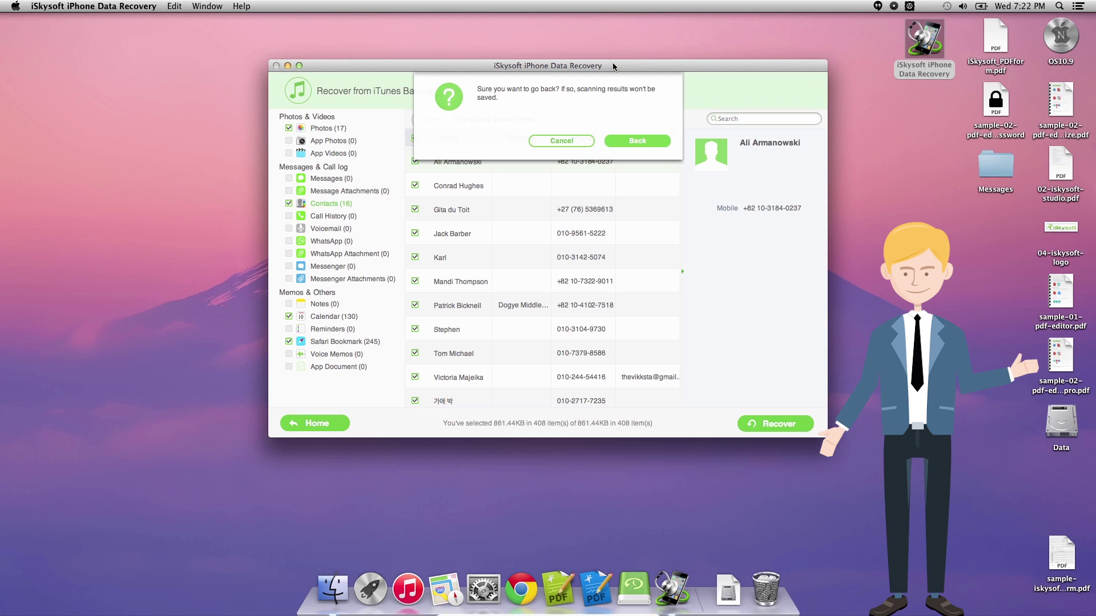
pyautogui.click(639, 146)
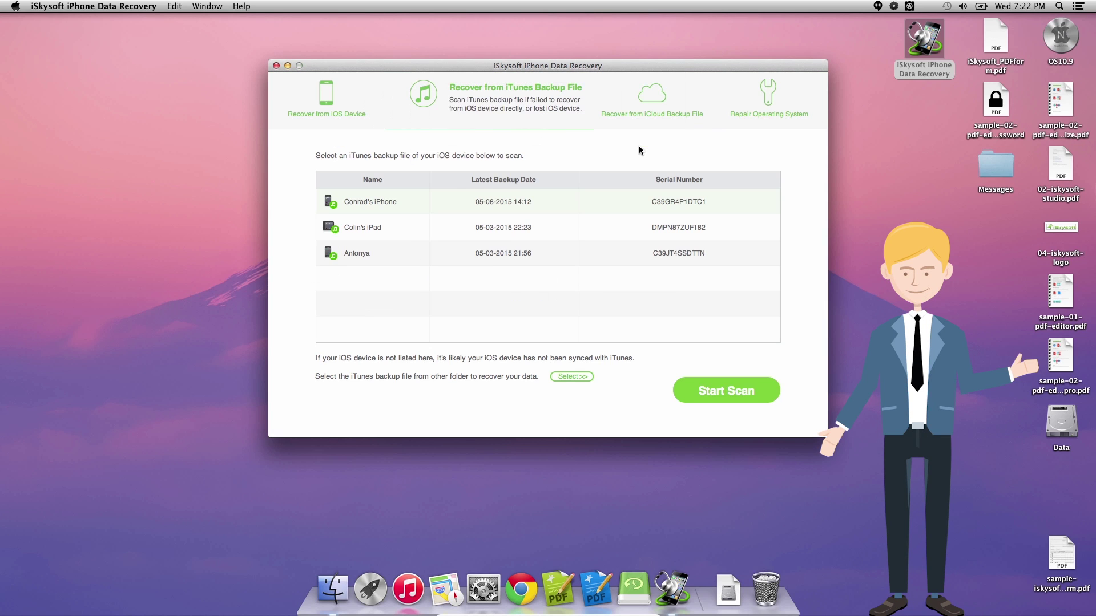
# - Begin downloading the newest iCloud backup, unticking Camera Roll, App Photos, App Videos and Contacts
pyautogui.click(704, 110)
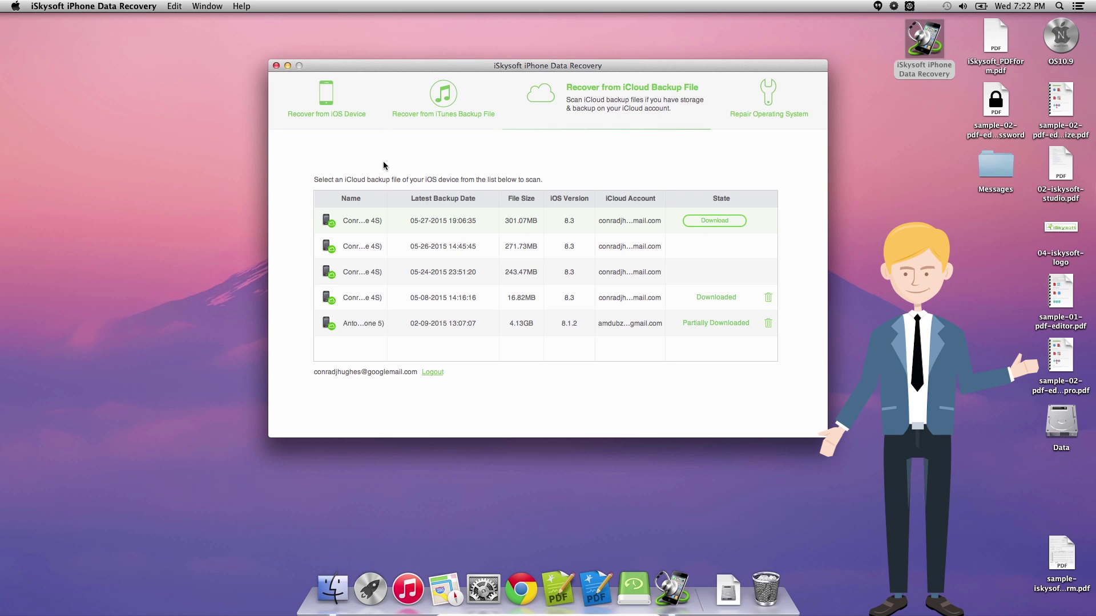
pyautogui.click(708, 220)
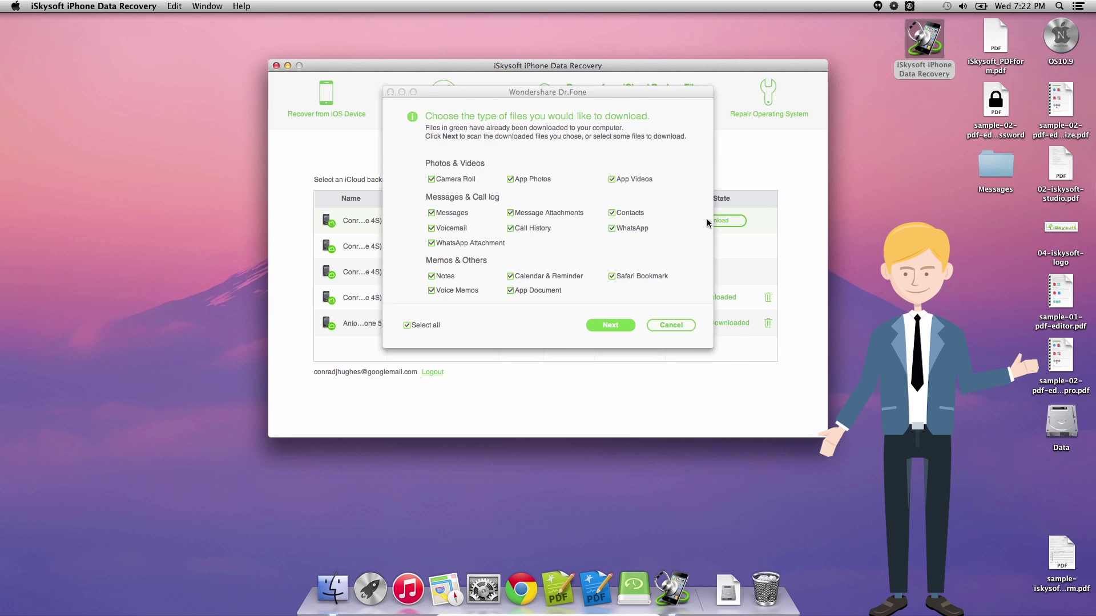
pyautogui.click(429, 179)
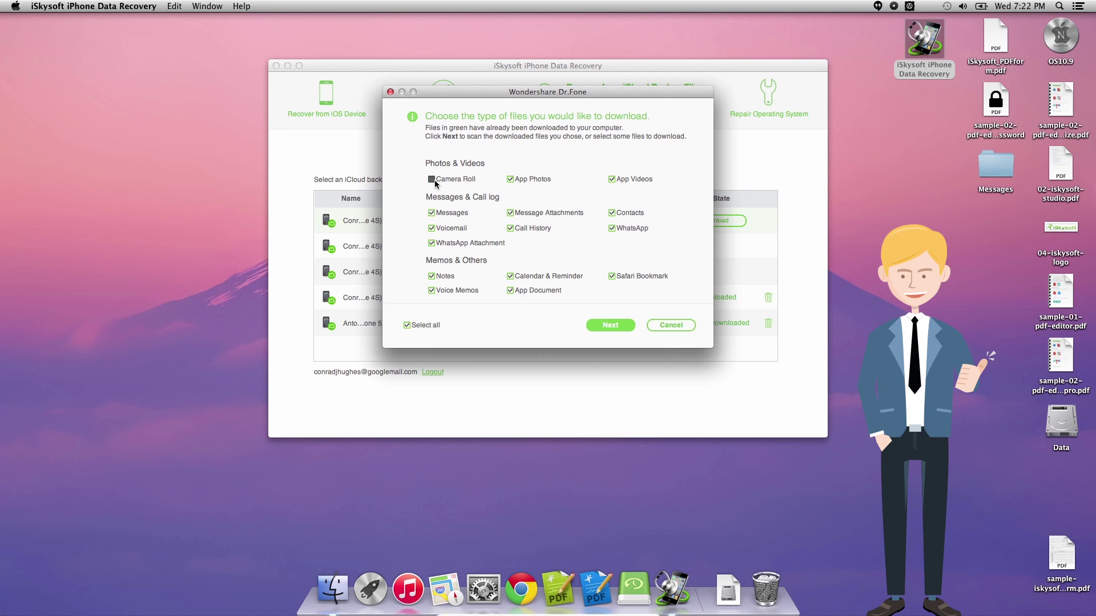
pyautogui.click(510, 180)
pyautogui.click(612, 180)
pyautogui.click(612, 213)
# - Also untick Message Attachments, Call History, Voicemail, WhatsApp, Calendar & Reminder, App Document, Voice Memos and Notes
pyautogui.click(510, 213)
pyautogui.click(510, 228)
pyautogui.click(451, 231)
pyautogui.click(454, 244)
pyautogui.click(630, 229)
pyautogui.click(545, 280)
pyautogui.click(537, 292)
pyautogui.click(459, 292)
pyautogui.click(445, 279)
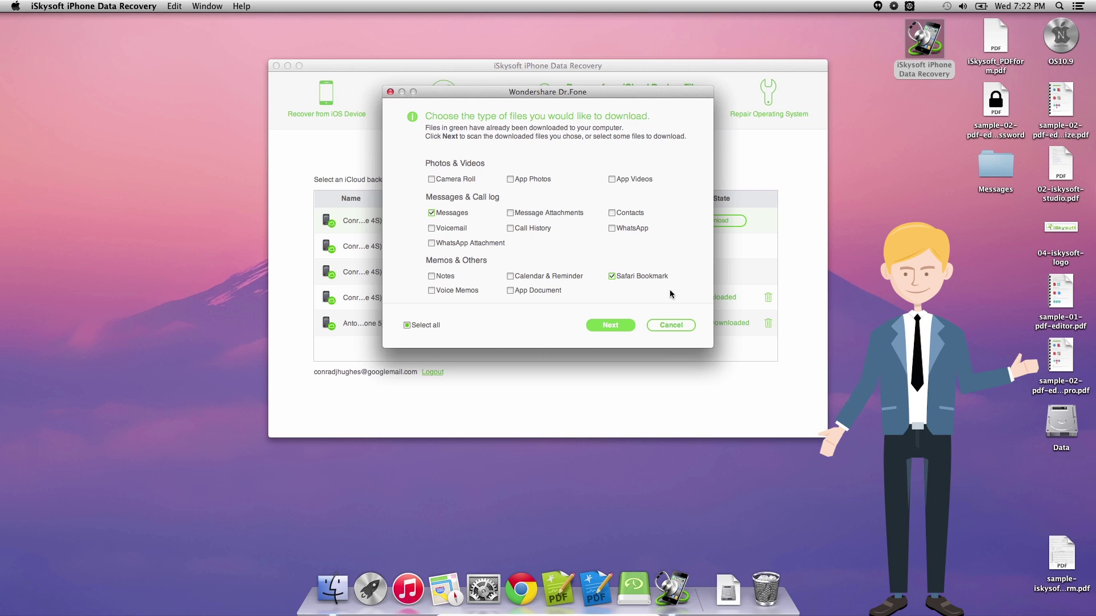
# - Confirm the Messages and Safari Bookmark selection with Next to start the iCloud download
pyautogui.click(601, 327)
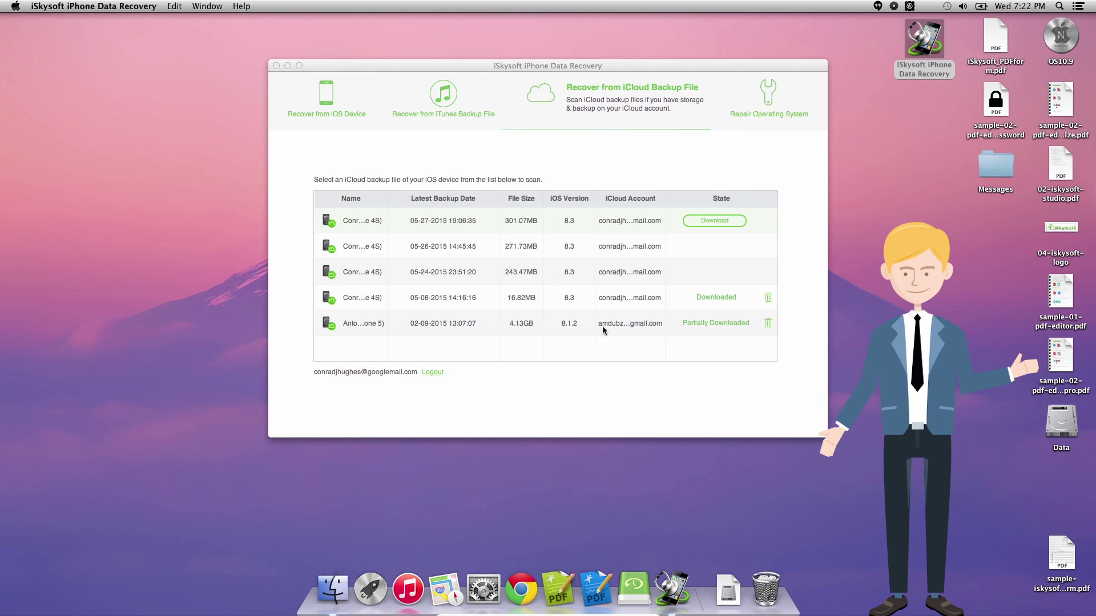